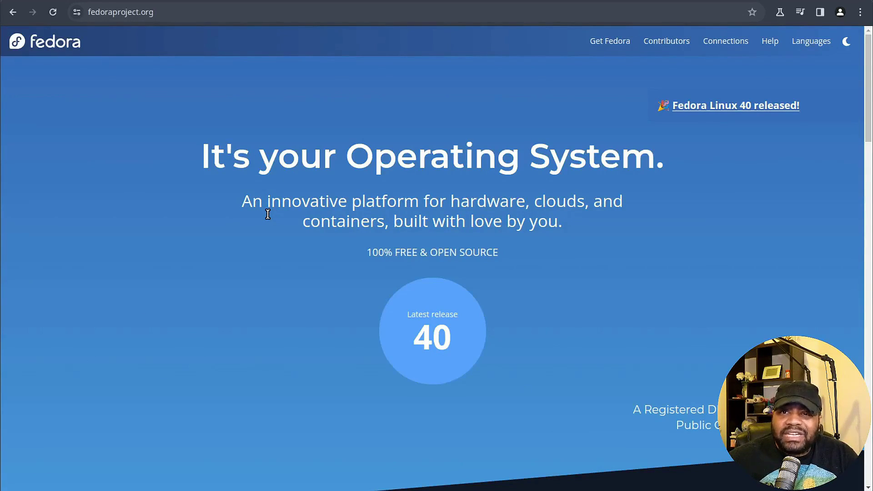
Jump from the fedoraproject.org homepage to the editions section via the 'Latest release 40' circle.
click(433, 328)
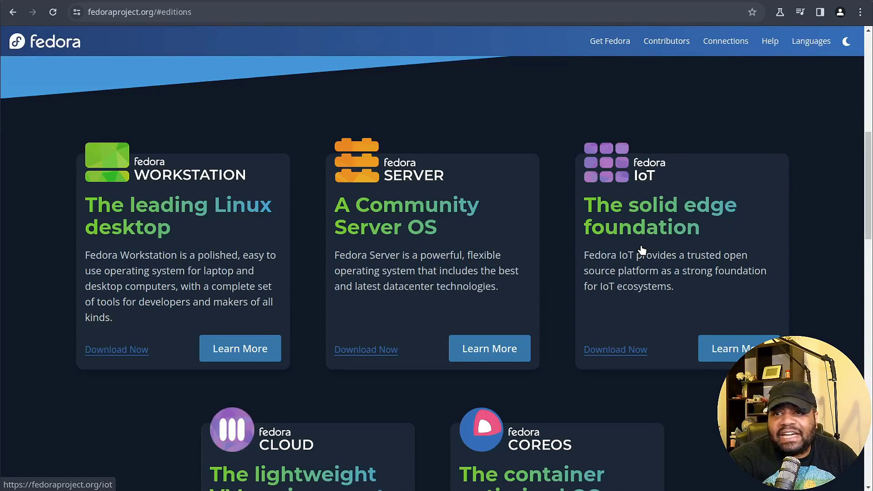
scroll(644, 249, down, 5)
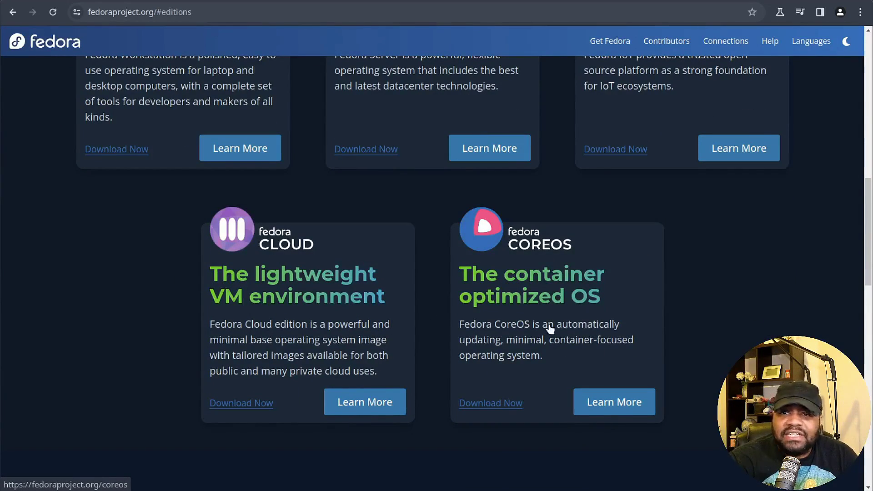
scroll(710, 302, down, 3)
scroll(709, 301, up, 4)
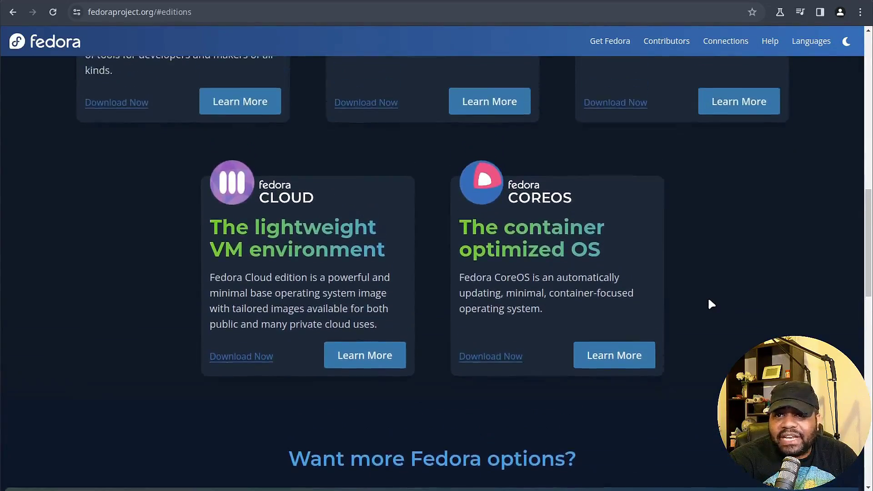
scroll(709, 301, down, 6)
scroll(712, 304, up, 15)
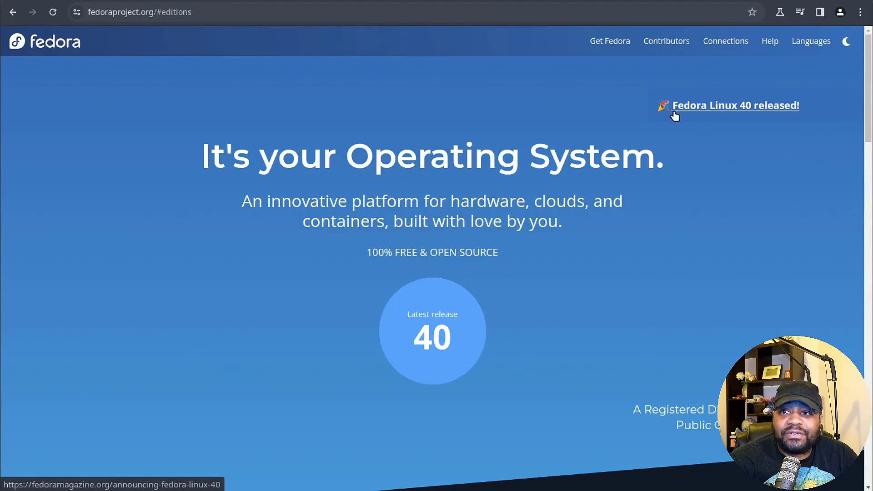
Open the 'Fedora Linux 40 released!' Fedora Magazine article and scroll through its PyTorch and ROCm 6 coverage.
click(732, 109)
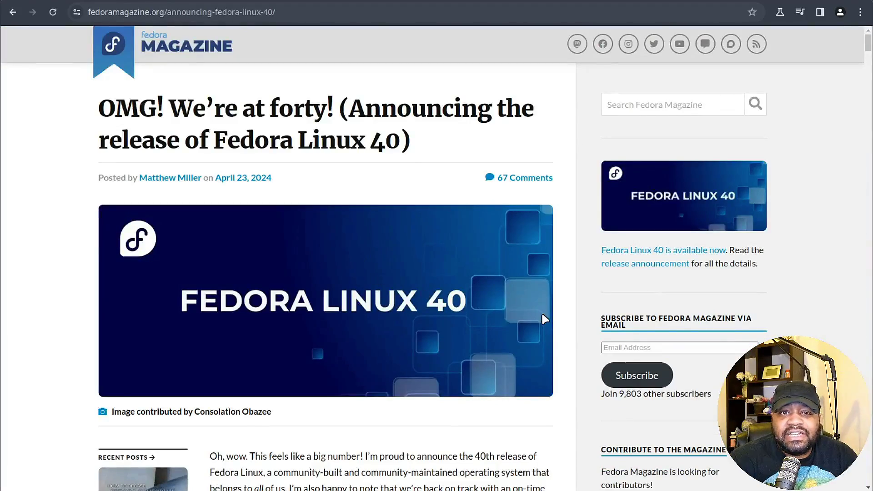
scroll(542, 314, down, 7)
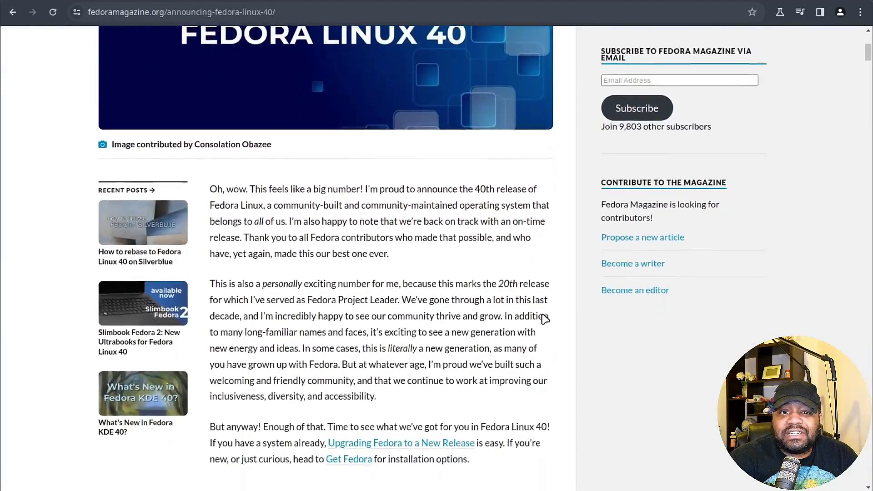
scroll(544, 320, down, 1)
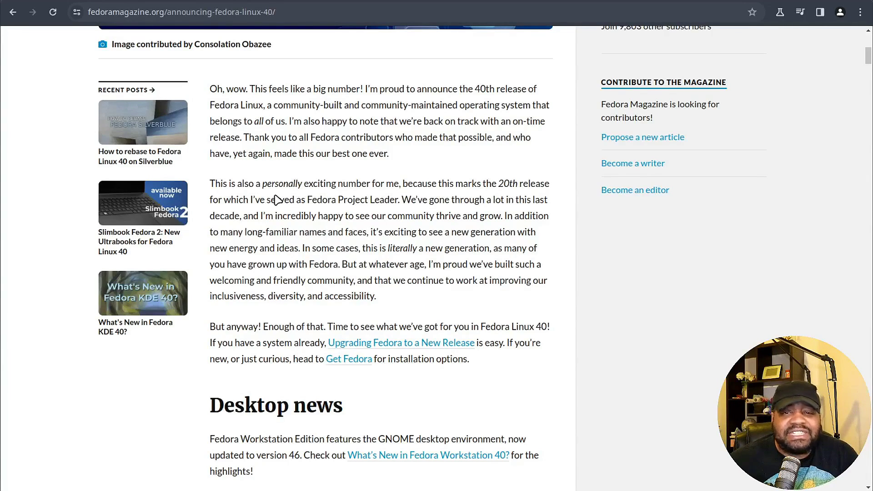
scroll(242, 223, down, 10)
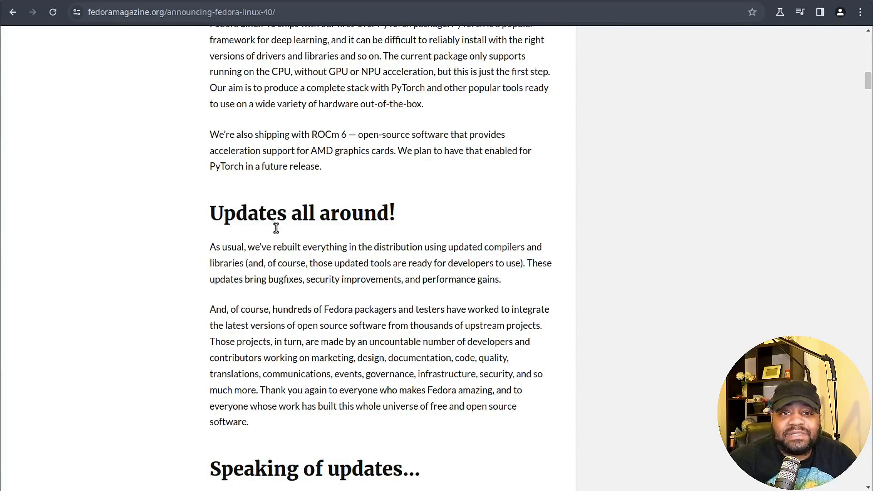
Scroll to the end of the Fedora Linux 40 announcement, then switch to the Fedora live VM.
scroll(360, 222, down, 2)
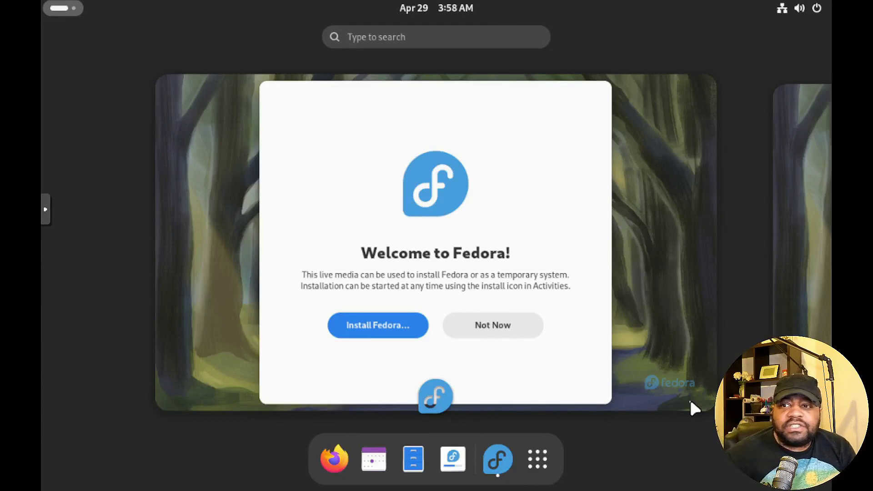
Leave the Activities overview and choose 'Install Fedora…' in the Welcome to Fedora window.
click(668, 330)
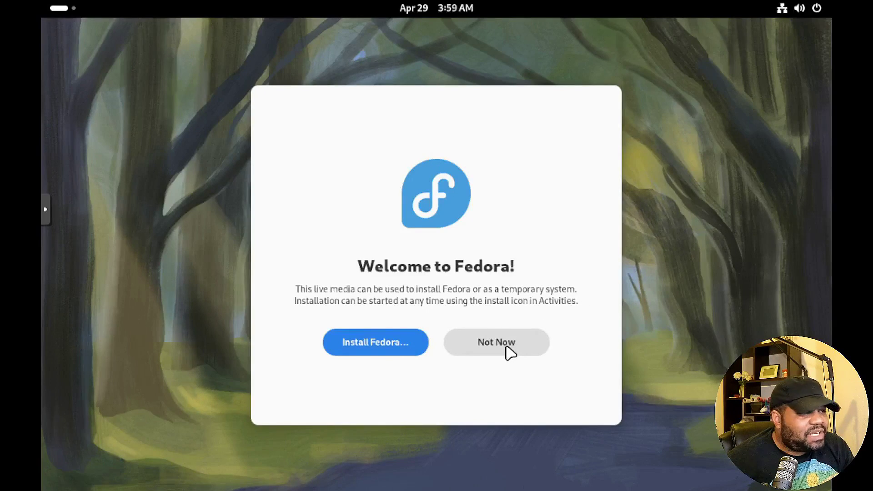
click(381, 345)
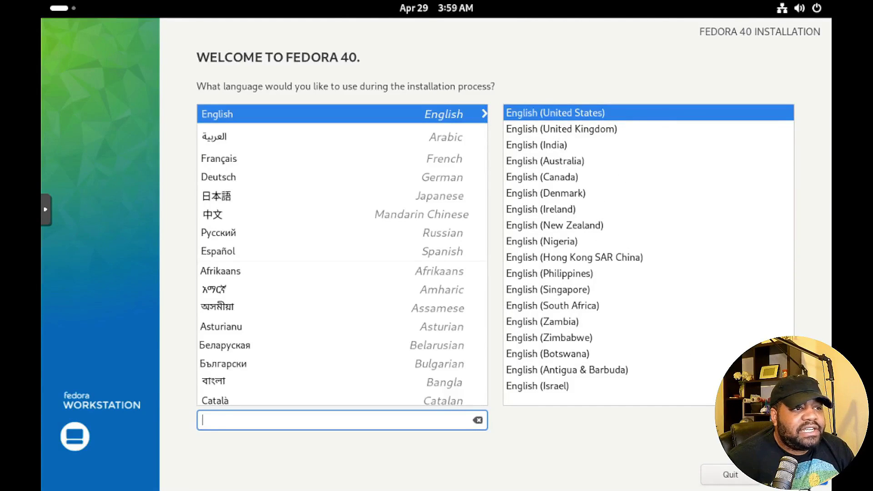
Continue with English (United States) as the installation language.
click(800, 474)
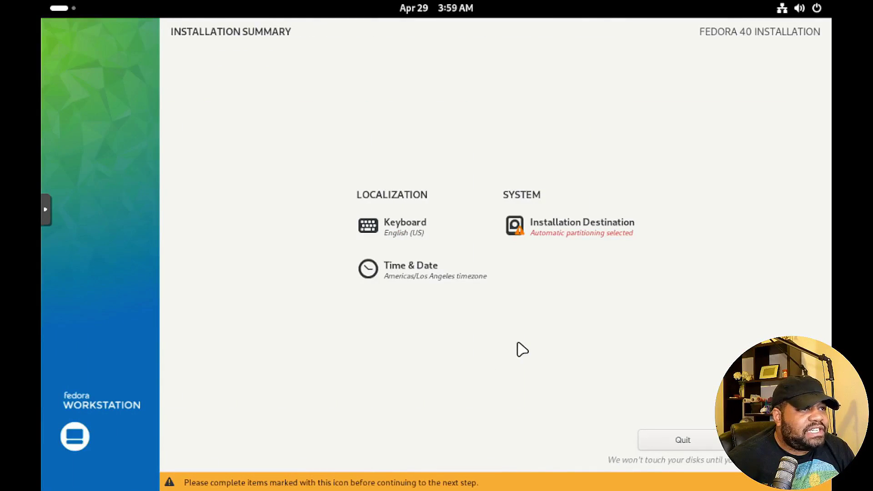
Select the 64 GiB disk under Installation Destination, keeping automatic storage configuration.
click(571, 232)
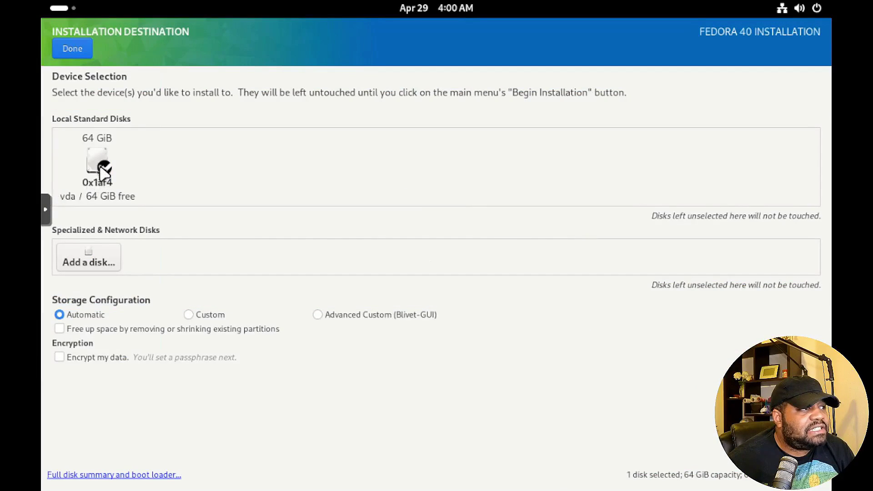
click(100, 171)
click(101, 171)
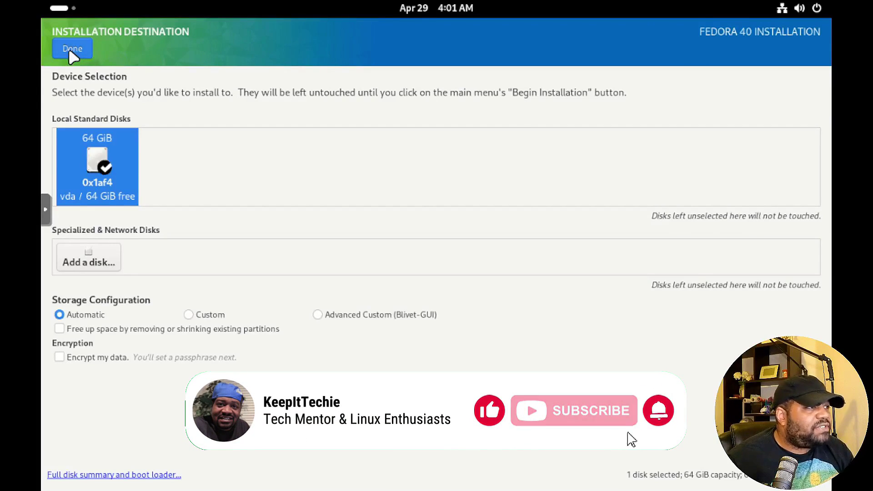
click(70, 51)
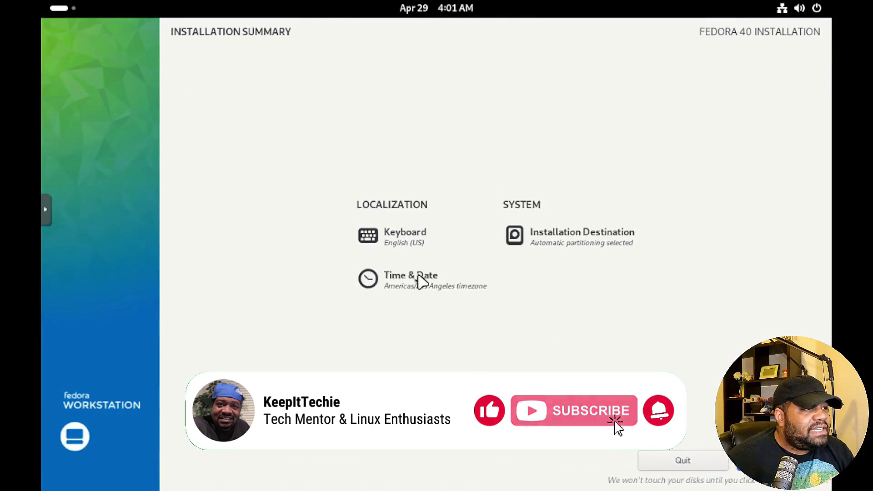
Confirm the Americas/Los Angeles time zone under Time & Date, then begin the installation.
click(415, 279)
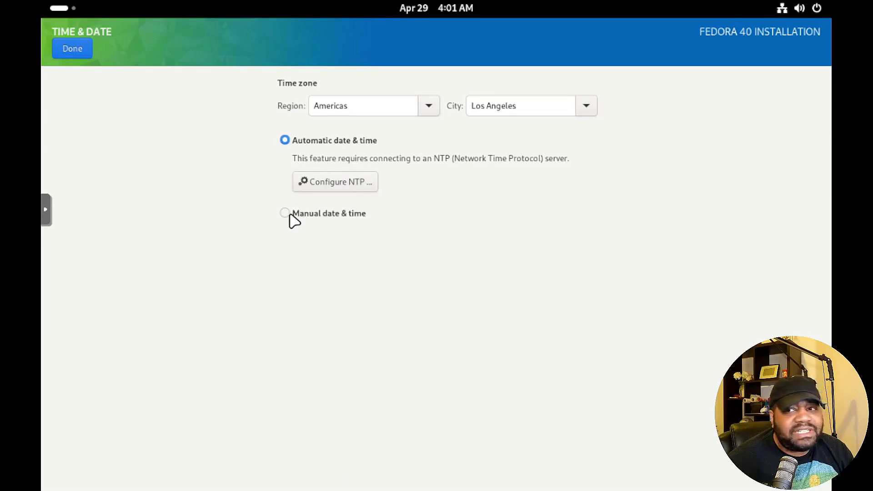
click(85, 56)
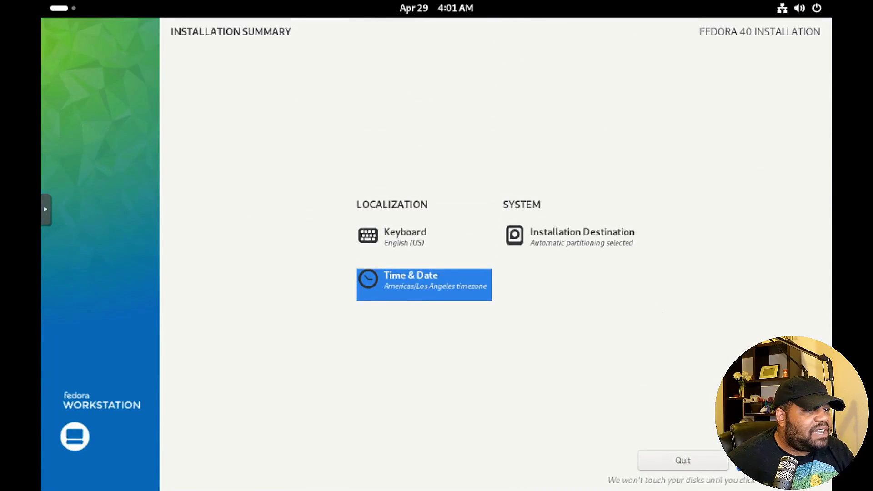
click(781, 460)
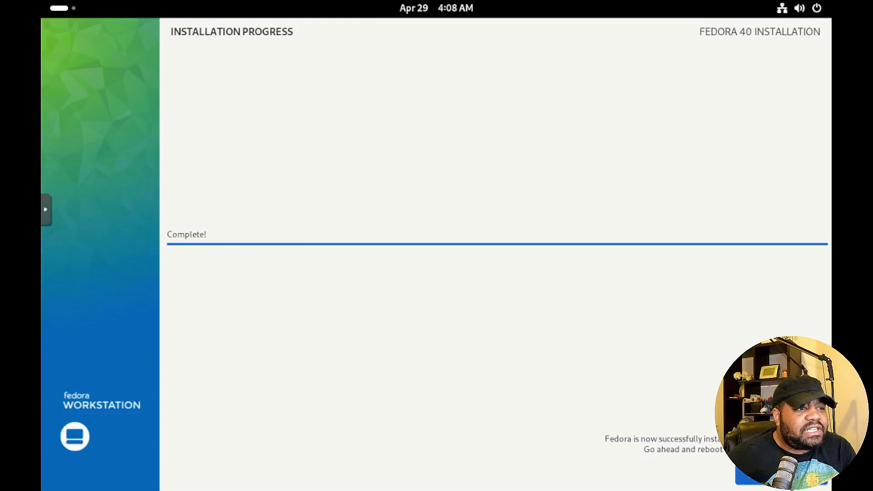
Finish the installation and restart the system from the Power Off menu.
click(780, 476)
click(816, 3)
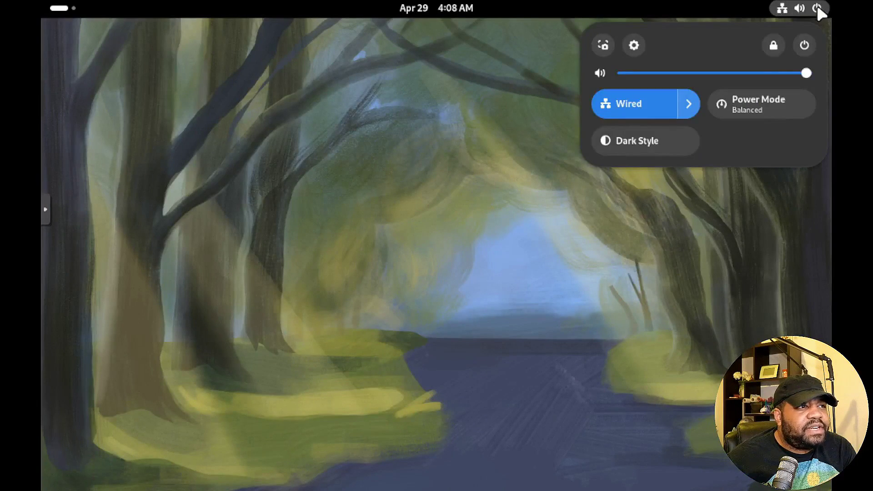
click(804, 44)
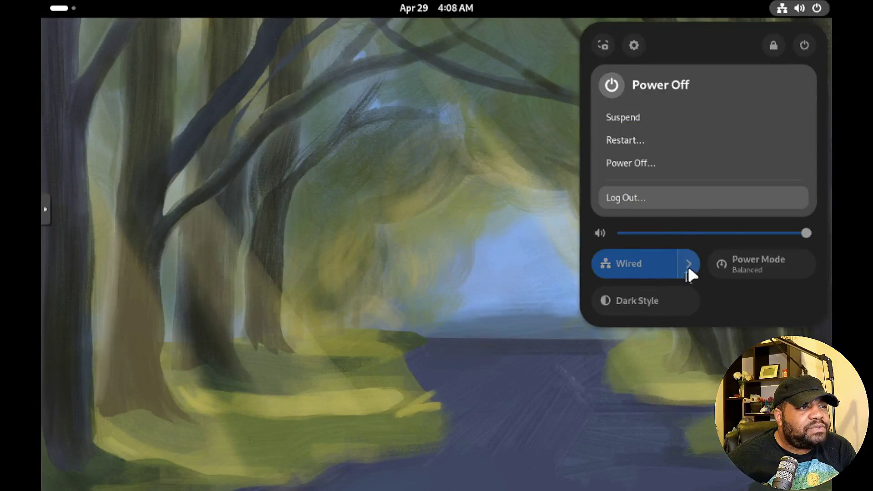
click(639, 138)
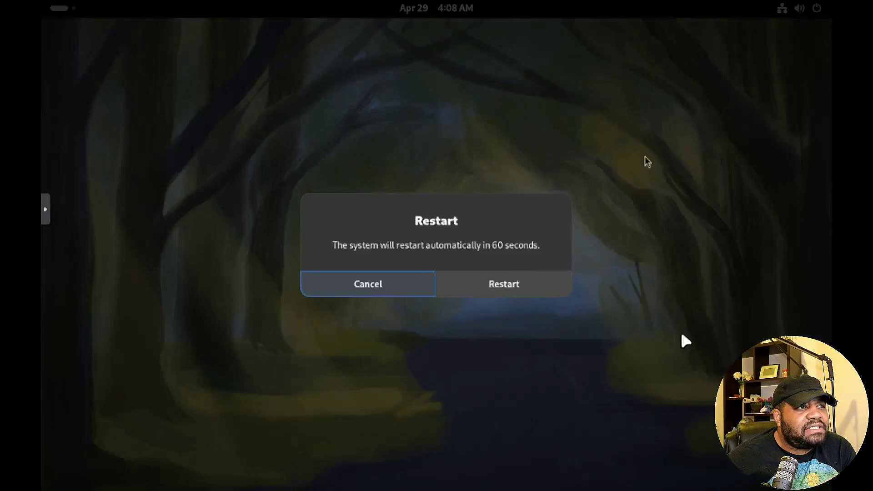
click(538, 289)
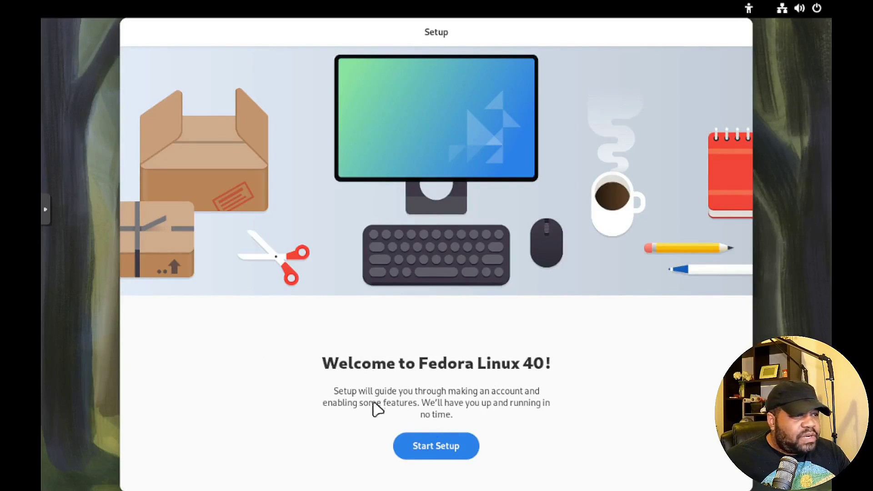
Start first-boot setup, pass the Privacy page, and enable third-party repositories.
click(440, 452)
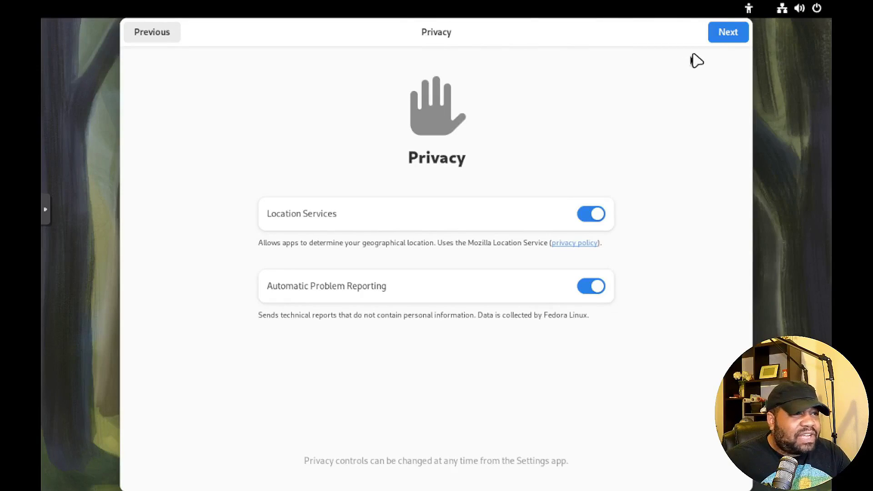
click(726, 33)
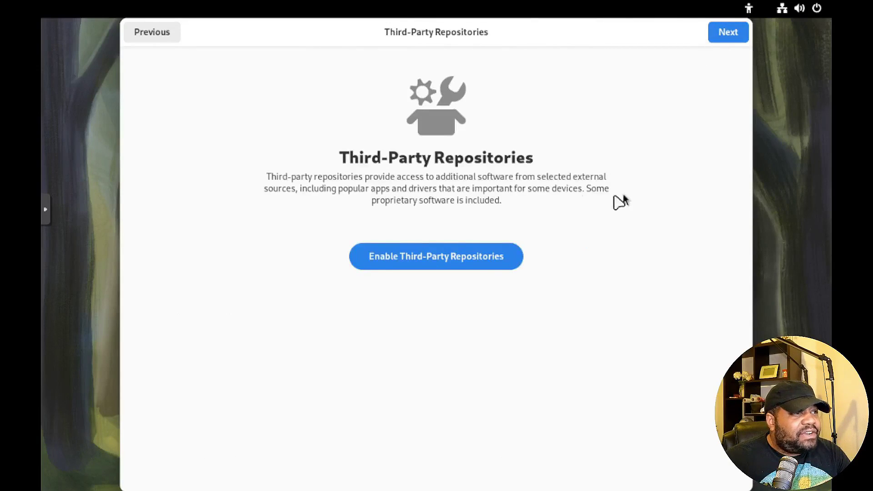
click(428, 264)
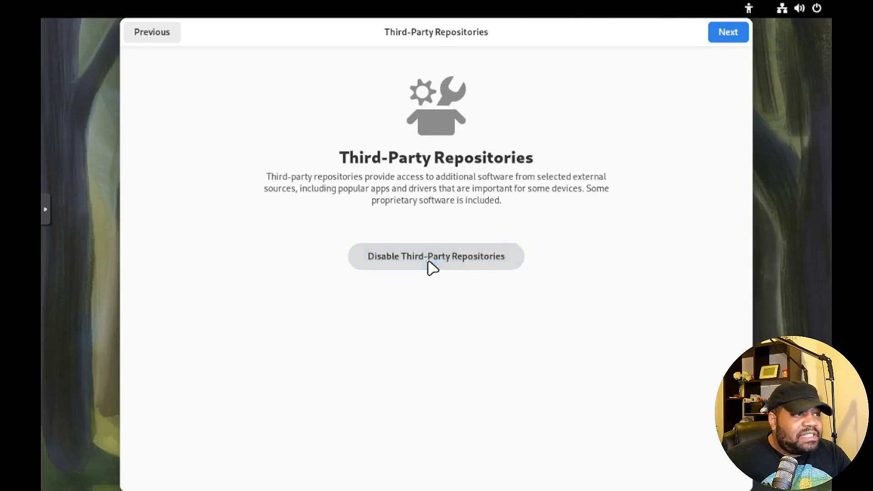
click(727, 32)
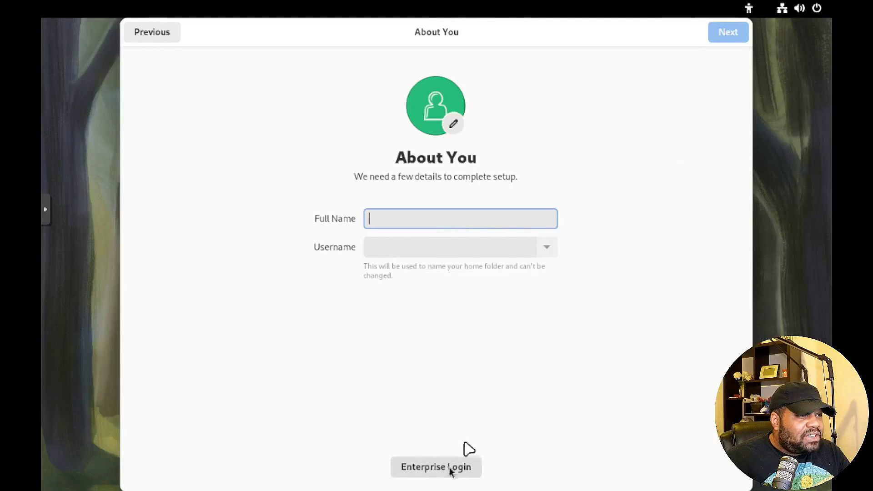
Enter the user's full name in the Full Name field so the username fills in automatically.
text(josh)
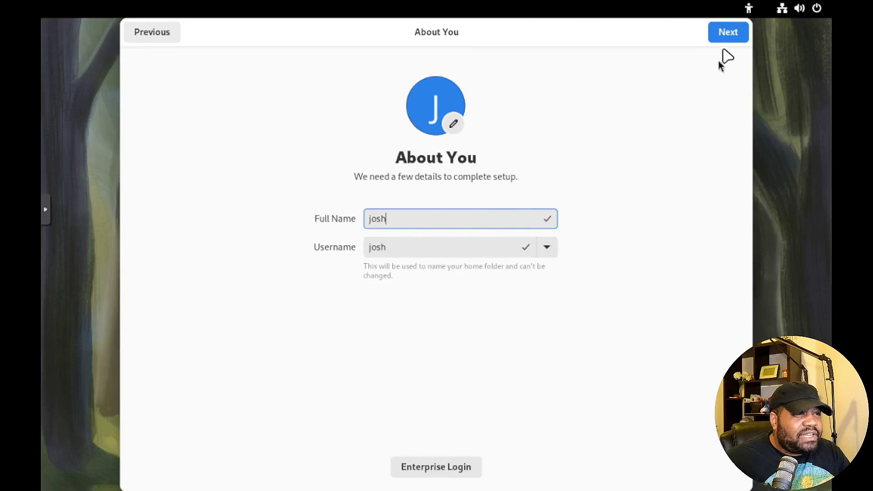
Enter and confirm the account password to reach the Setup Complete page.
click(732, 36)
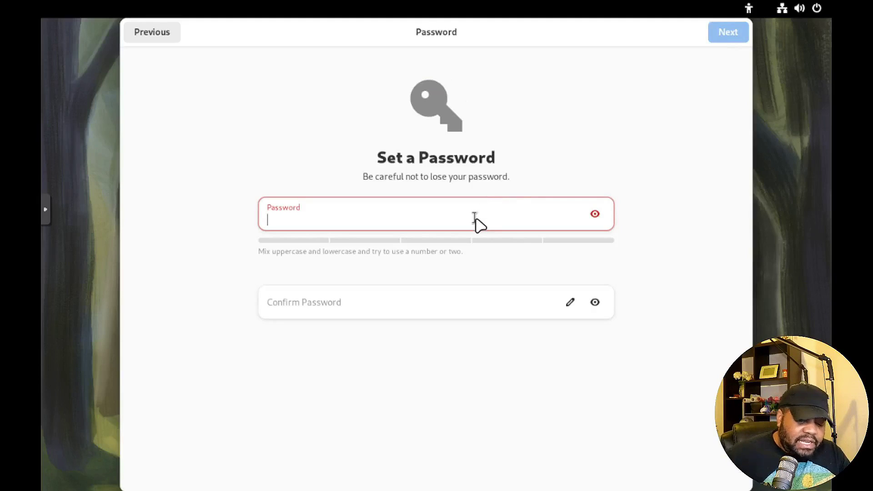
text(•••••••••)
key(Tab)
key(Tab)
text(•••••••••)
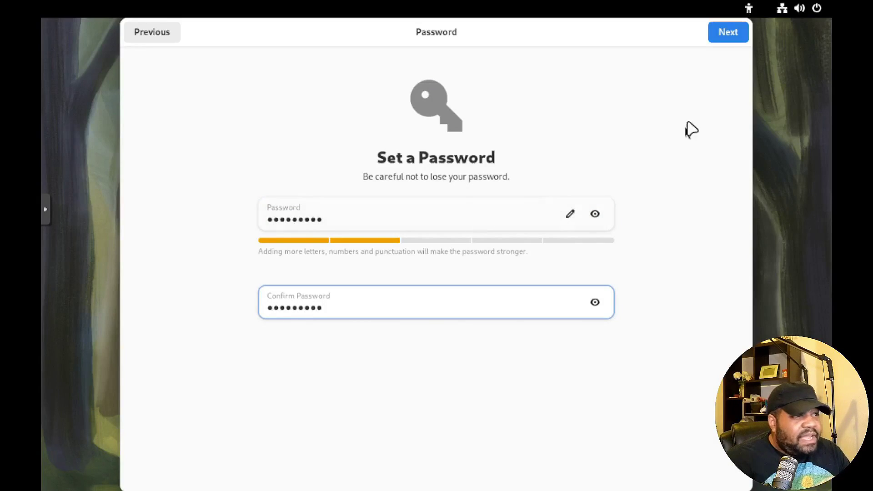
click(729, 32)
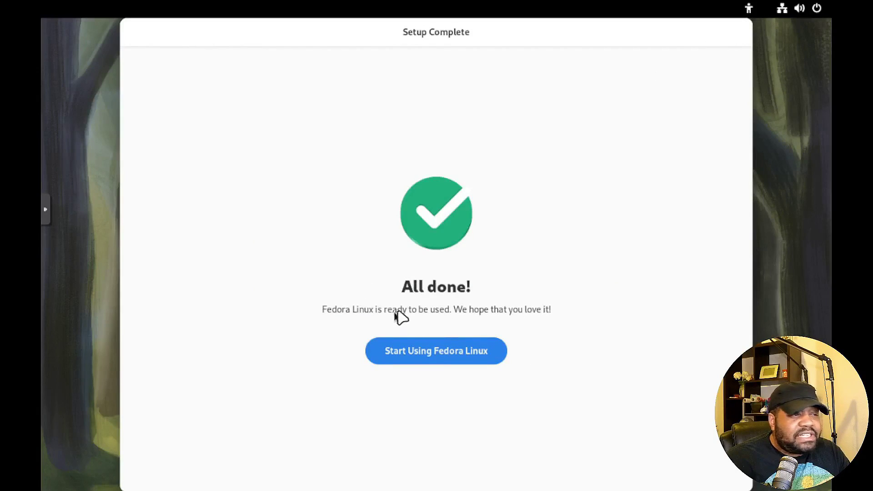
Start Fedora Linux and page through the tour to 'That's it. Have a nice day!'.
click(452, 354)
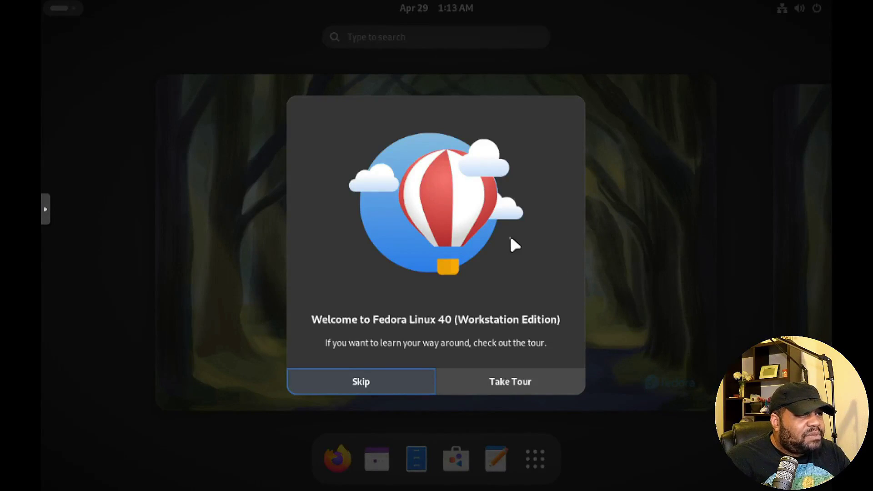
click(525, 385)
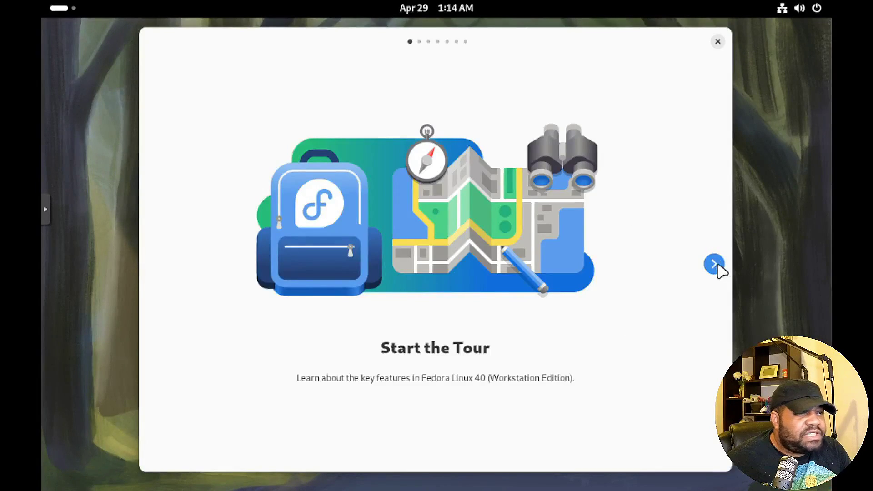
click(714, 264)
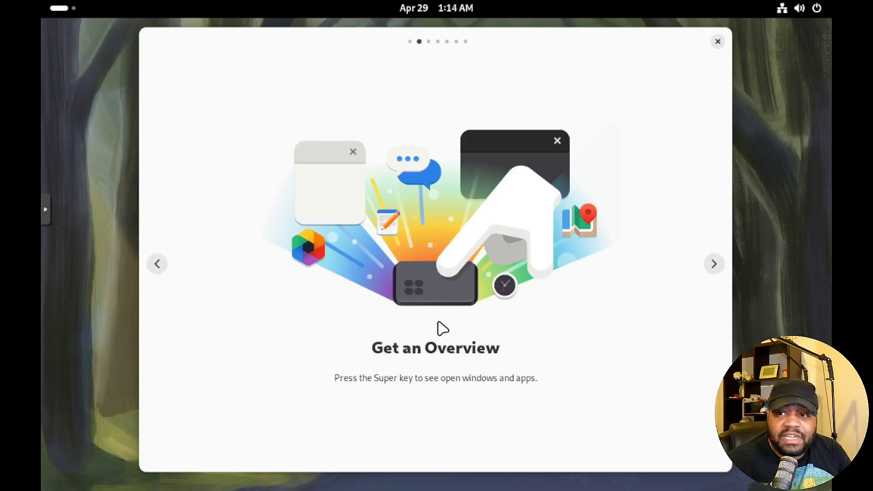
click(714, 264)
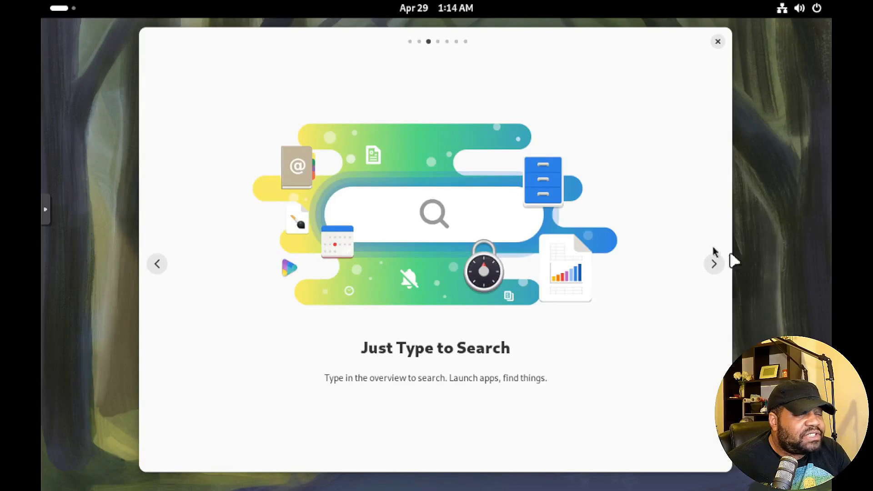
click(714, 265)
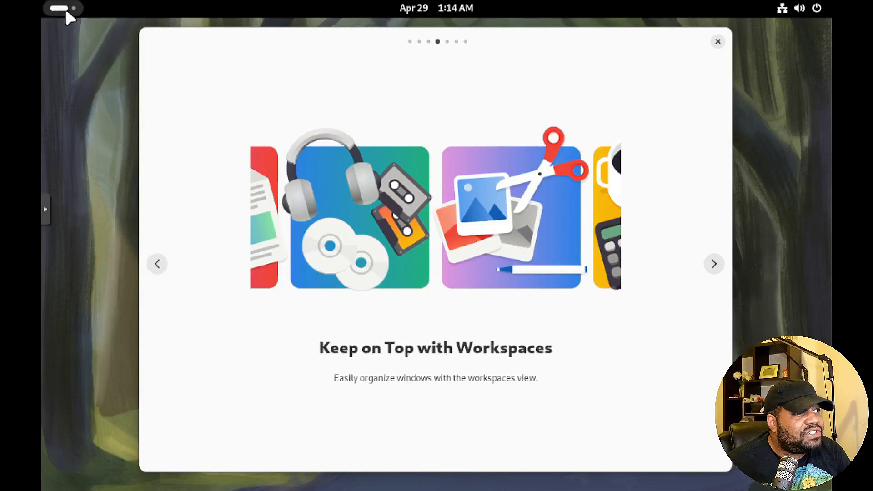
click(714, 267)
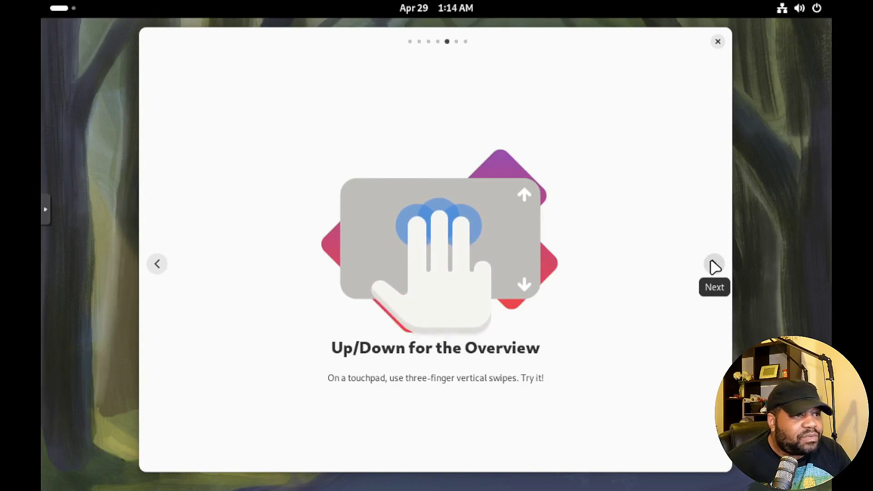
click(712, 264)
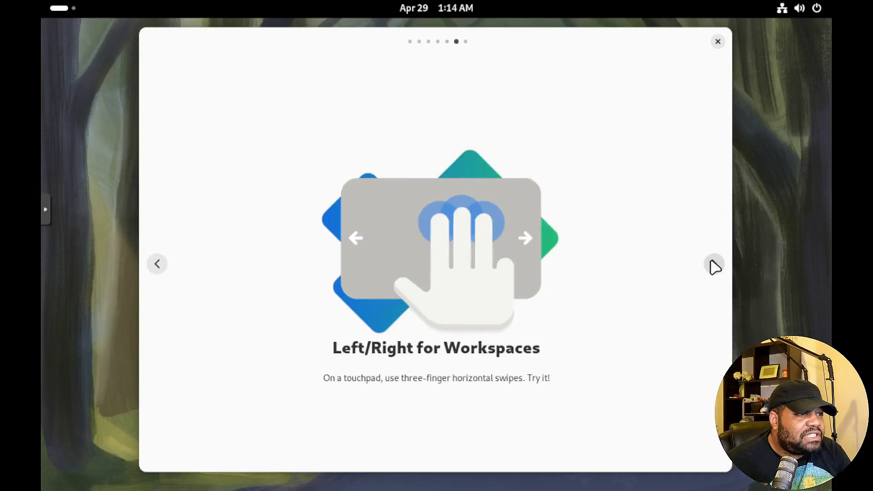
click(714, 266)
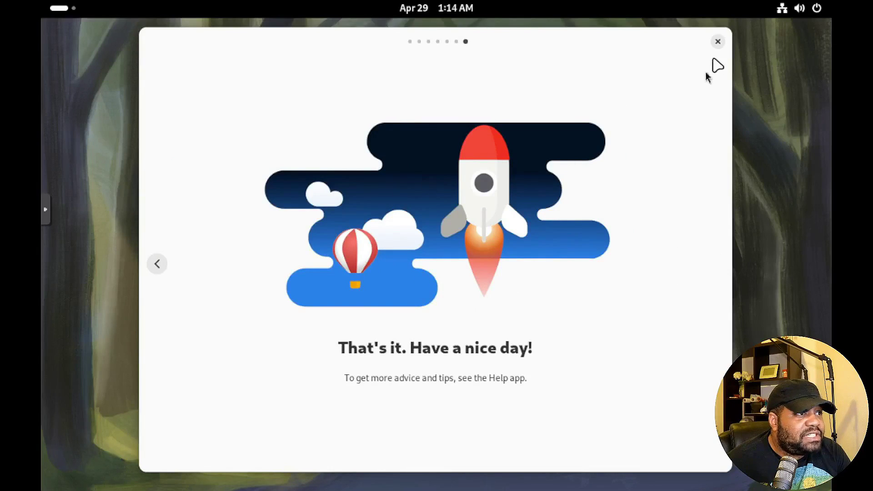
Close the finished tour and launch Terminal from the app grid.
click(717, 42)
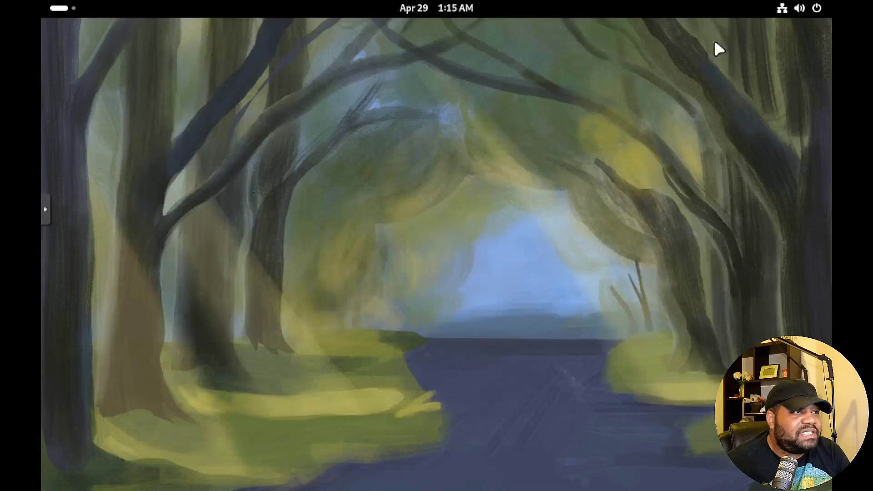
click(66, 9)
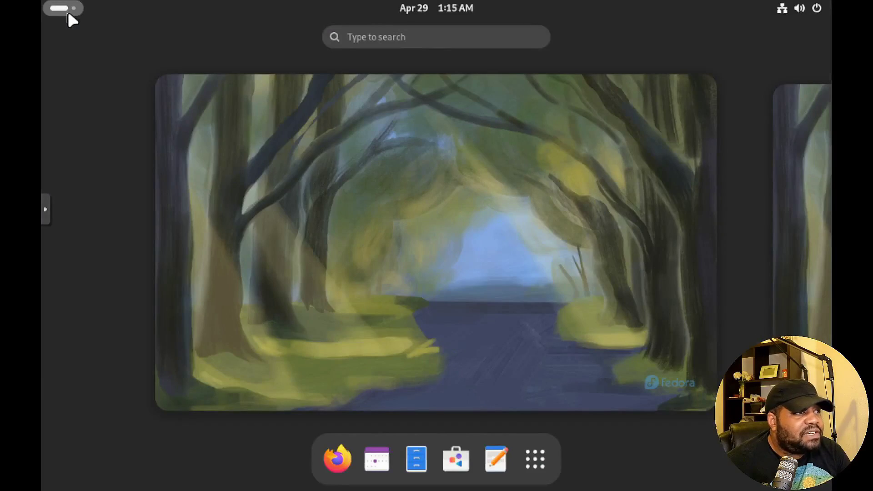
click(63, 14)
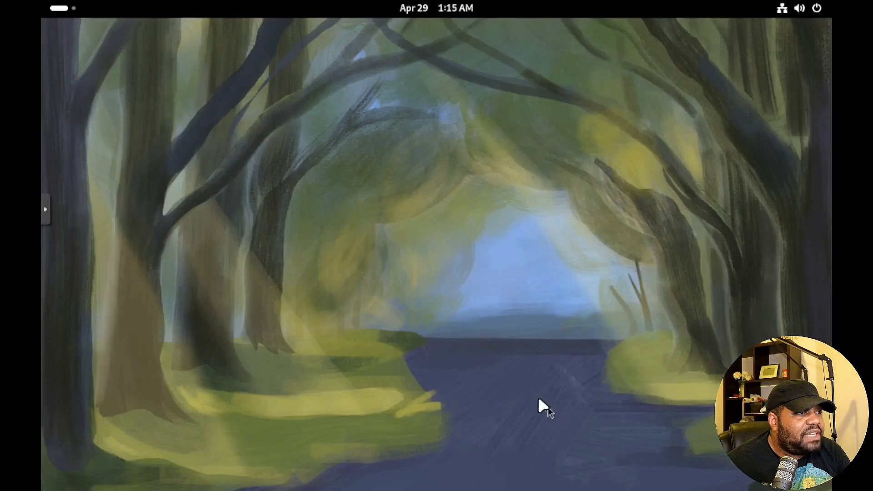
click(69, 11)
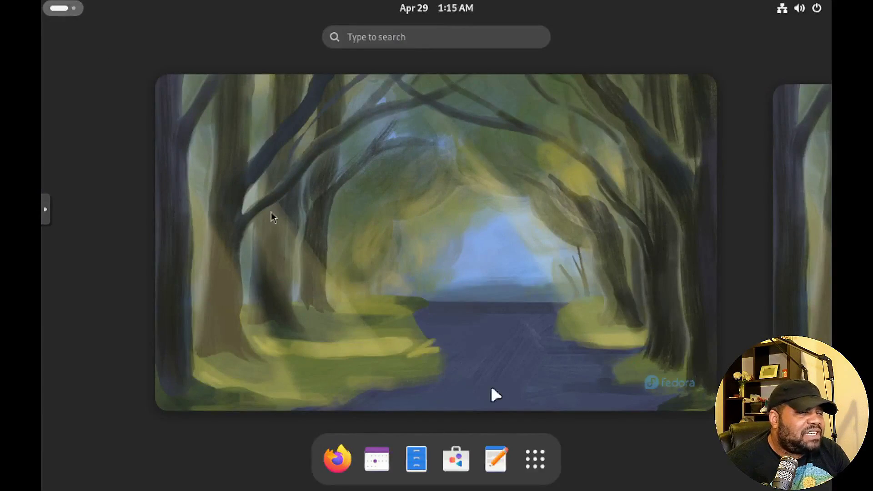
click(538, 458)
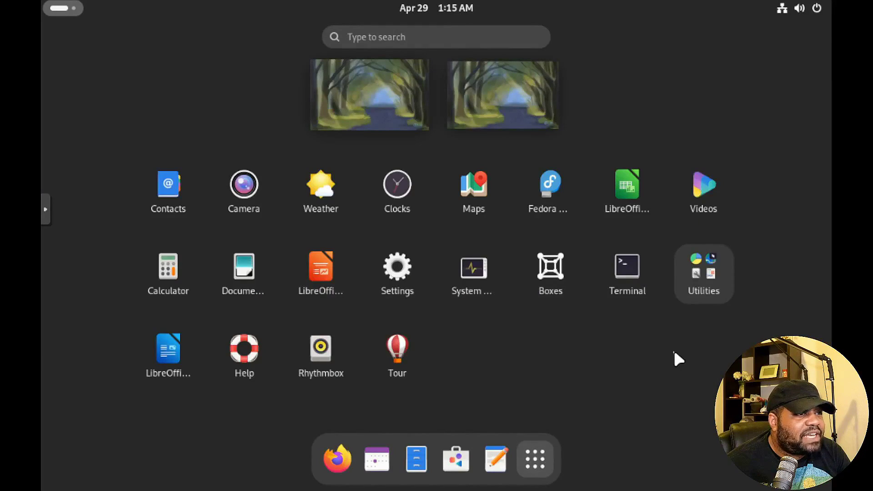
click(630, 268)
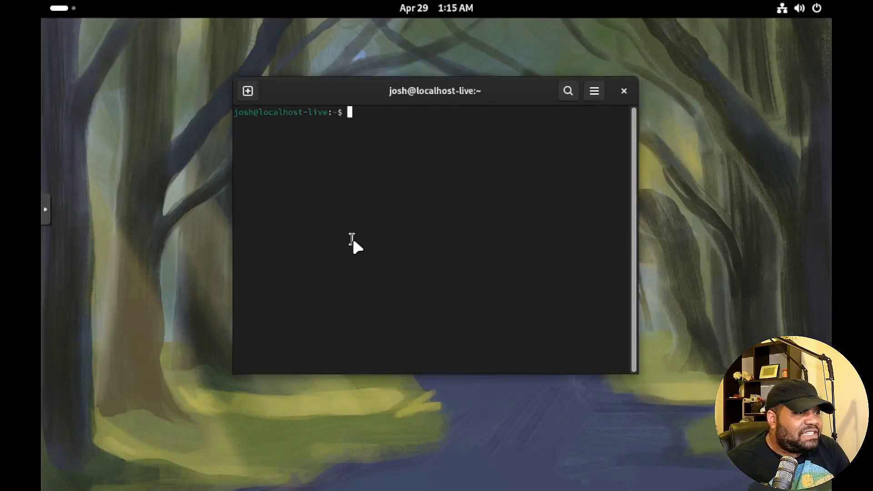
Launch System Monitor from the installed apps, checking the Utilities folder on the way.
click(67, 8)
click(564, 462)
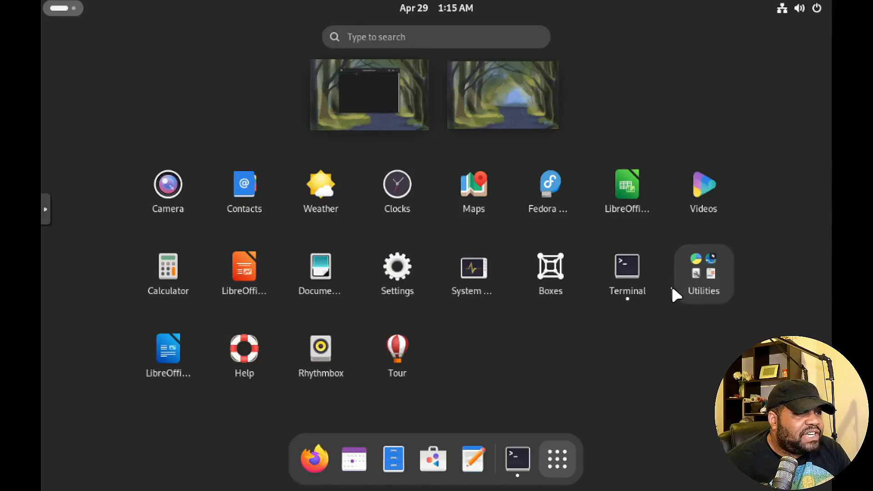
click(710, 272)
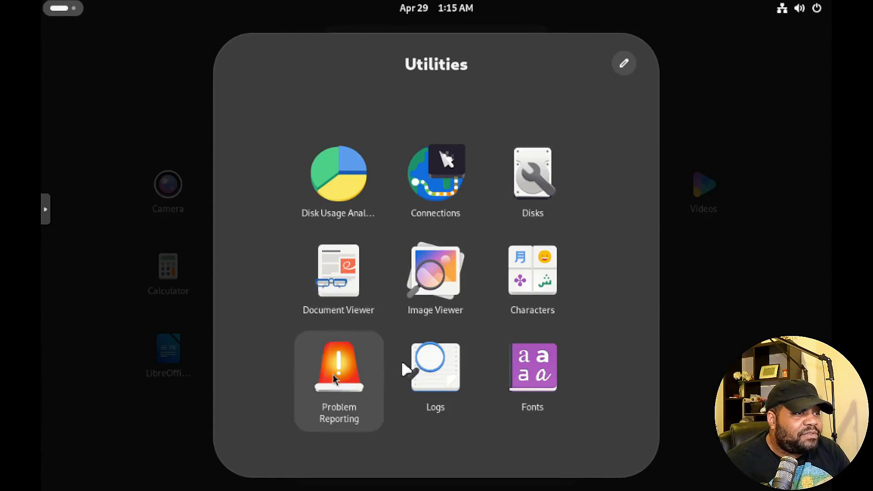
click(685, 323)
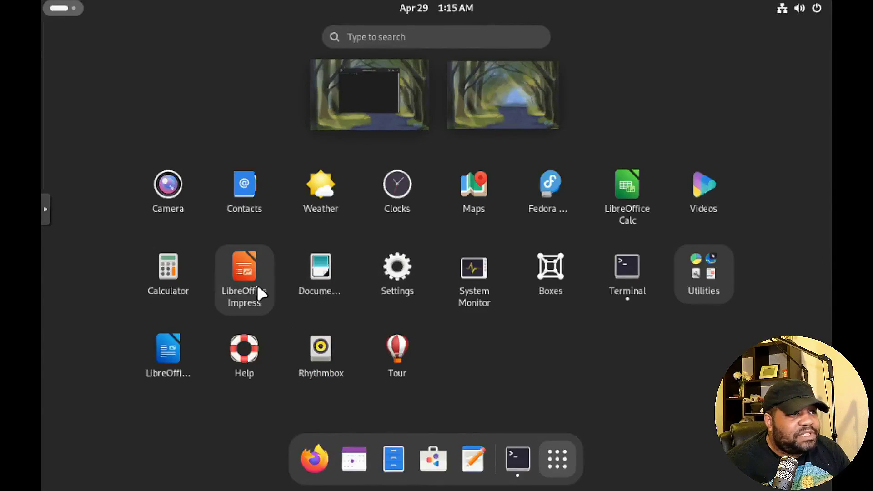
click(475, 271)
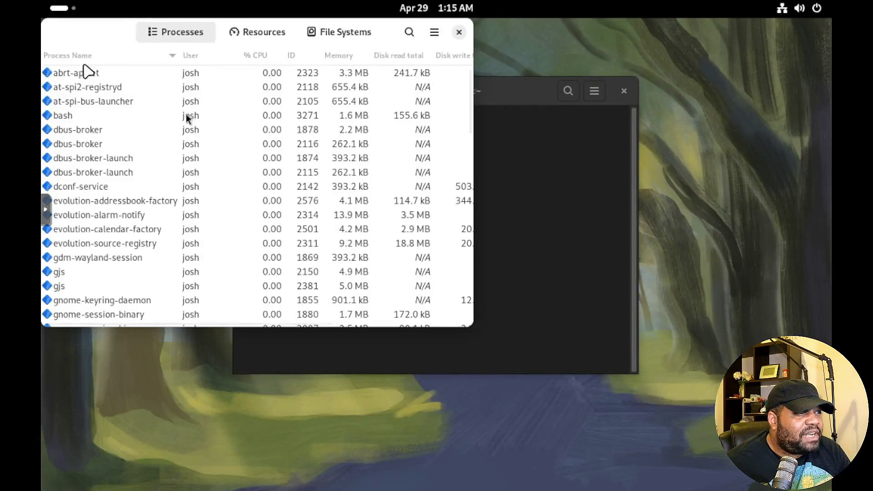
Launch Settings and drag it aside to reveal the process list.
click(59, 7)
click(575, 463)
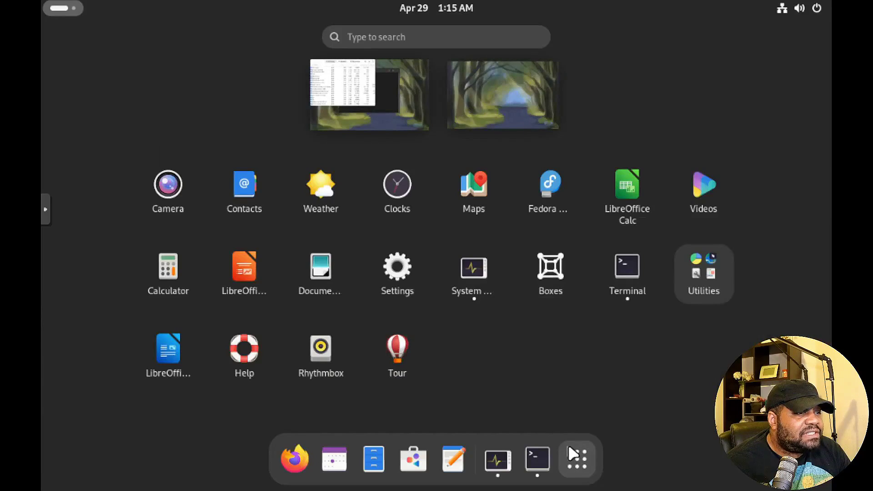
click(394, 282)
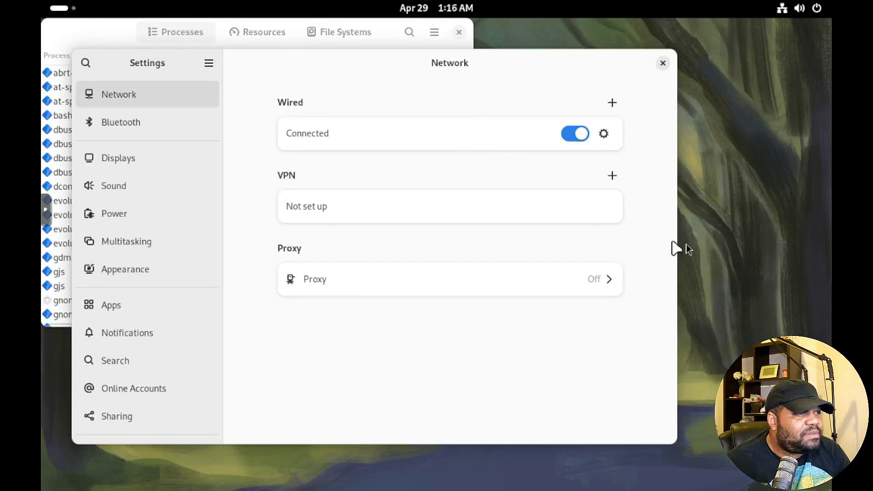
drag(444, 65, 583, 105)
Open a terminal and run uname -a to print kernel details.
key(ctrl+alt+t)
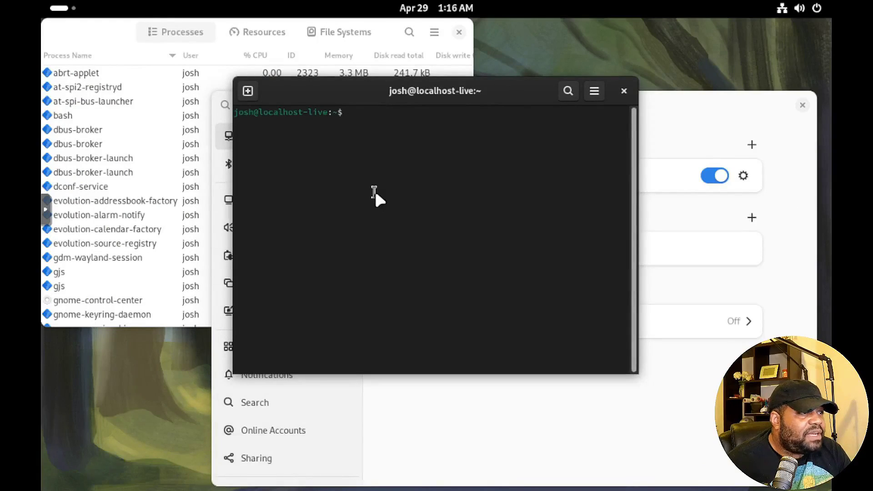
text(uname)
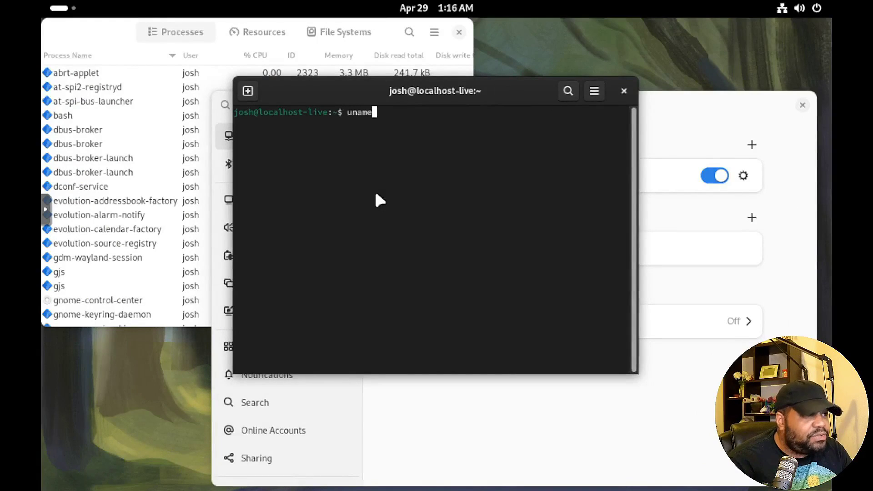
text( -a)
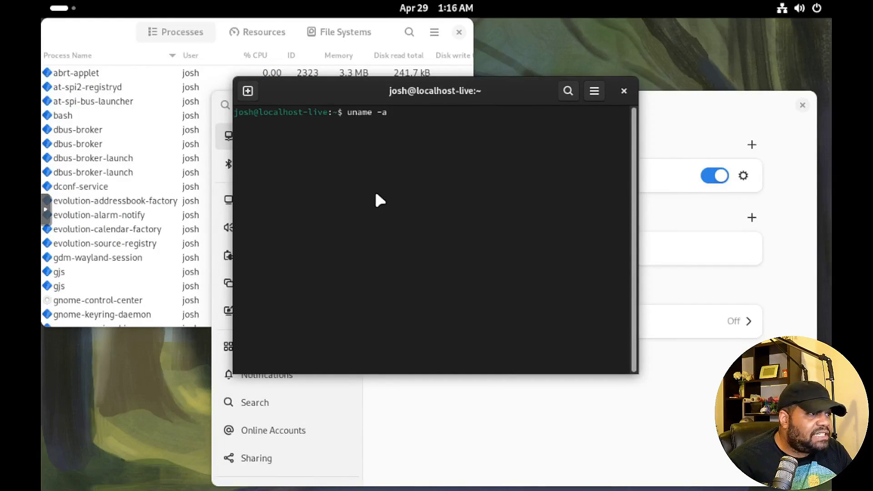
key(Return)
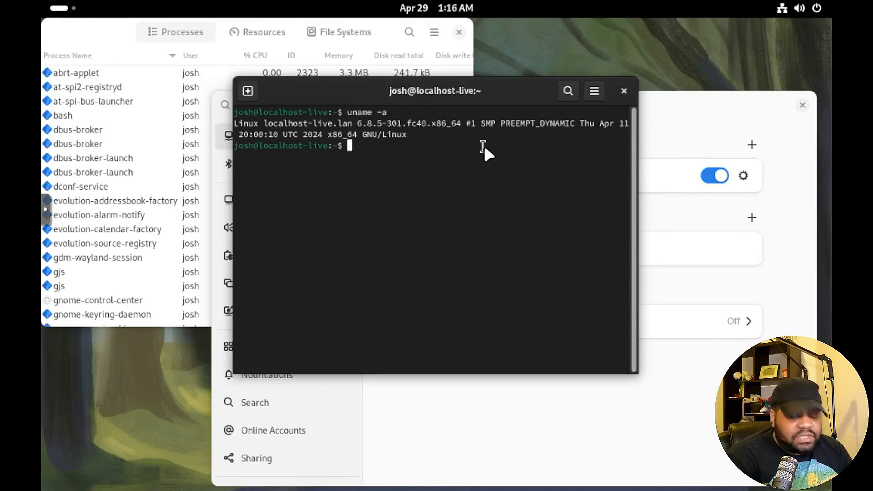
Run neofetch, accepting its installation, and view the Fedora Linux 40 system summary.
text(exit)
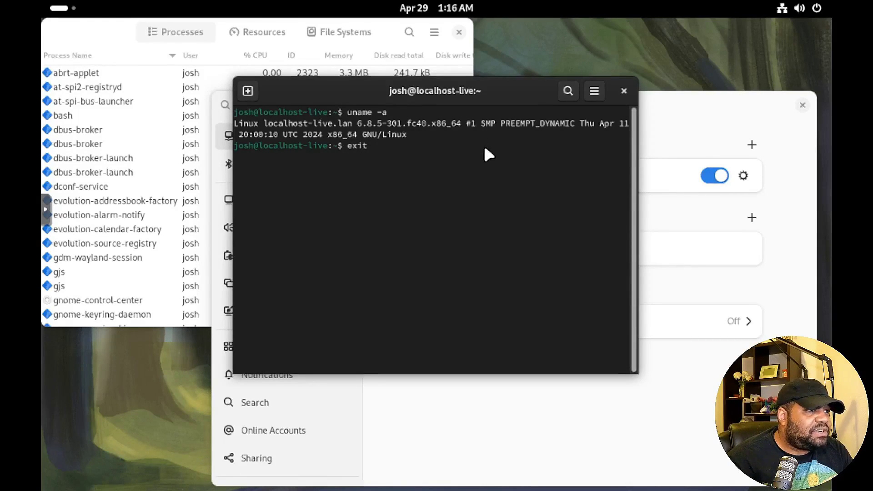
key(BackSpace)
key(BackSpace)
key(BackSpace)
key(BackSpace)
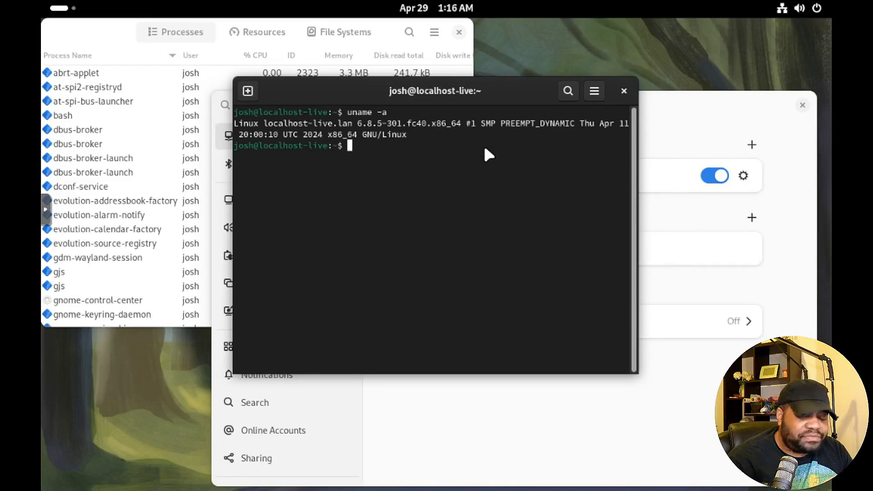
text(neofetc)
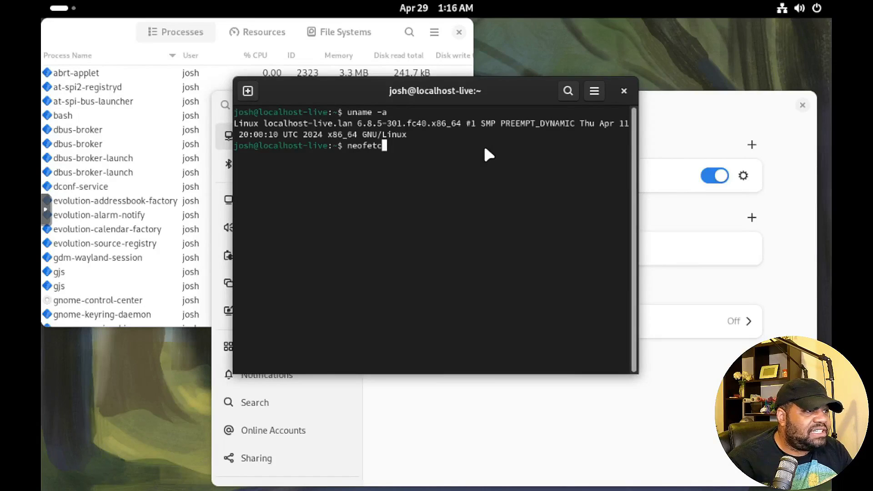
text(h)
key(Return)
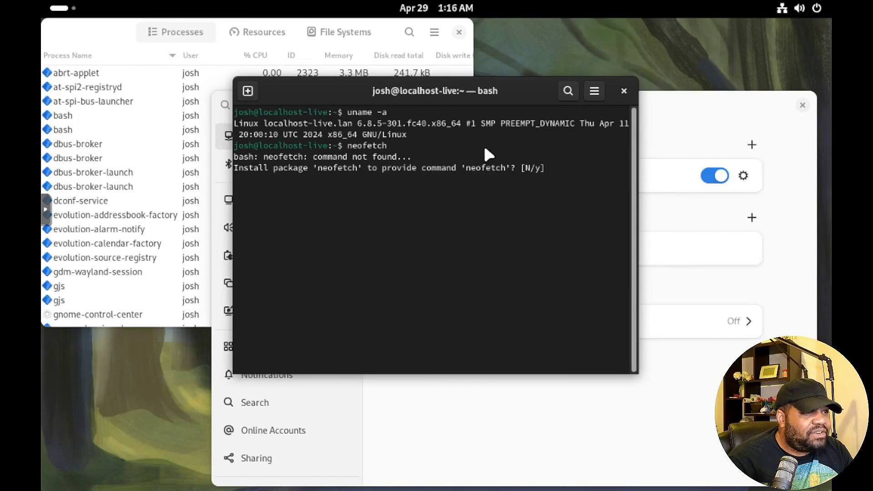
text(y)
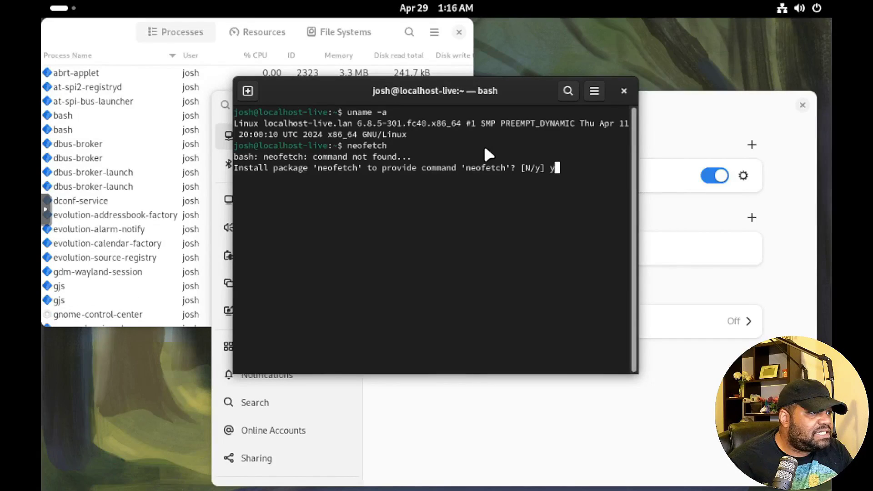
key(Return)
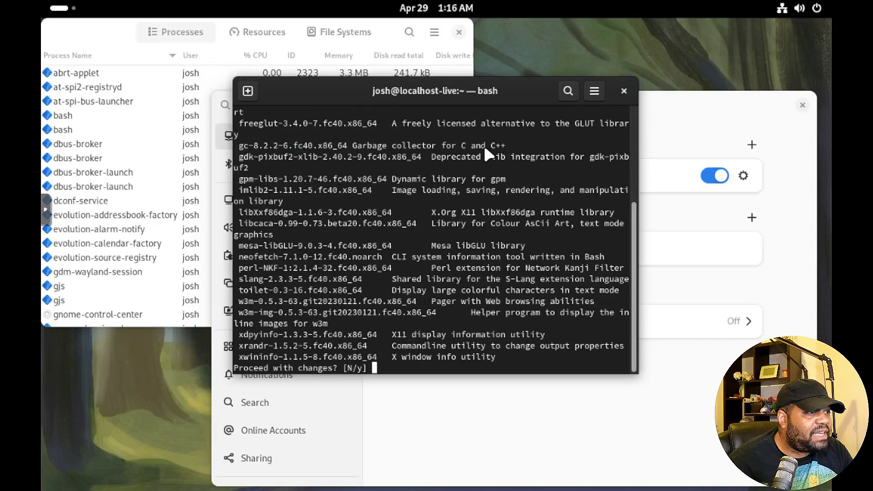
text(y)
key(Return)
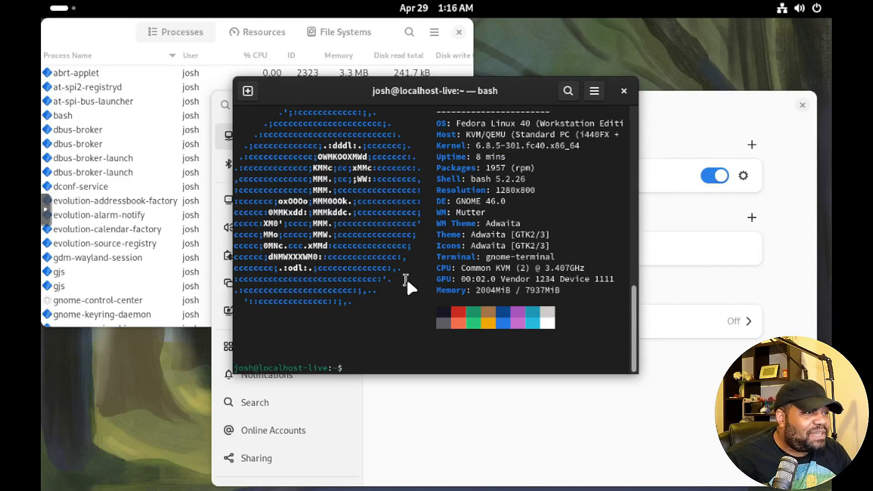
scroll(406, 280, up, 1)
scroll(405, 276, up, 1)
scroll(419, 275, down, 3)
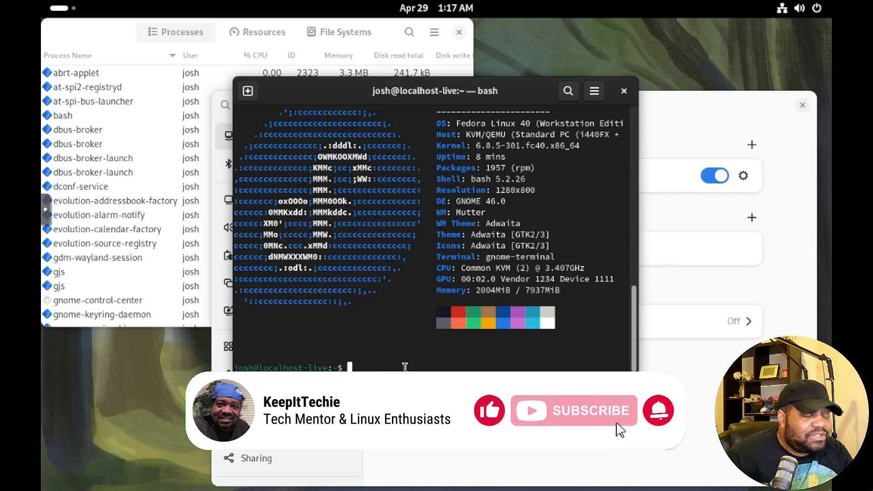
Exit the terminal with exit, browse the Settings sidebar, then close Settings.
text(exit)
key(Return)
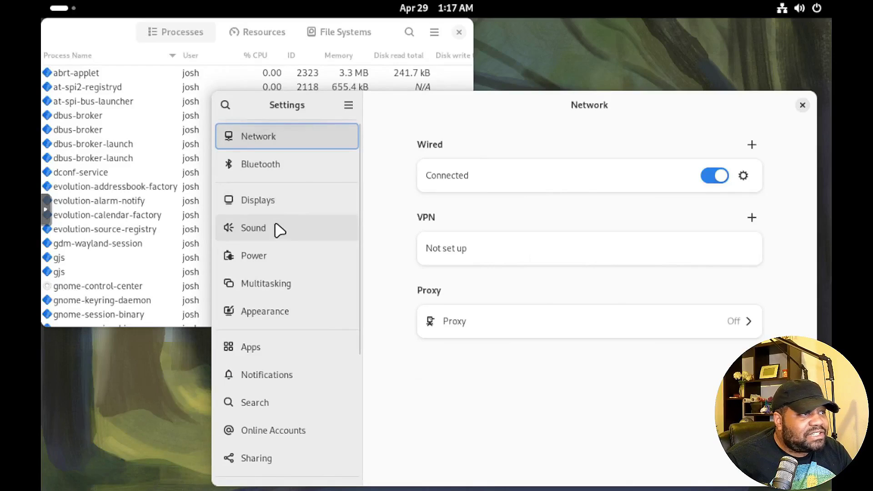
scroll(278, 253, down, 5)
scroll(282, 271, up, 3)
scroll(284, 273, up, 2)
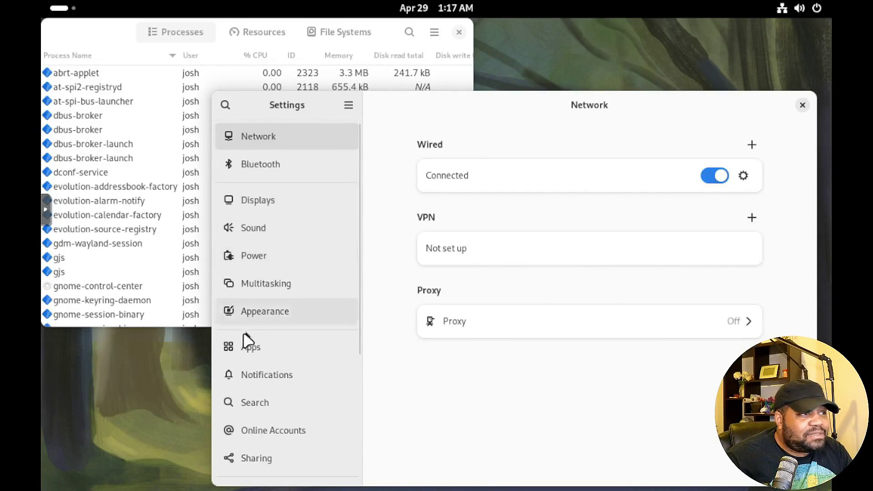
scroll(275, 330, down, 5)
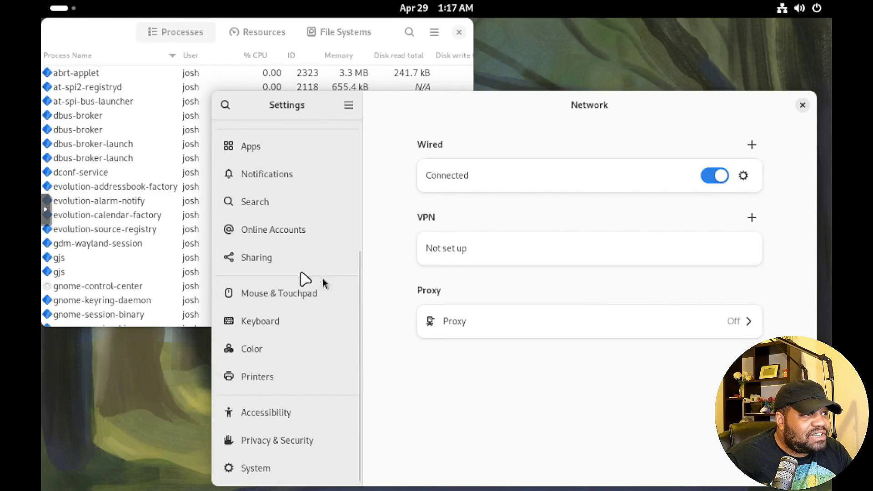
click(802, 105)
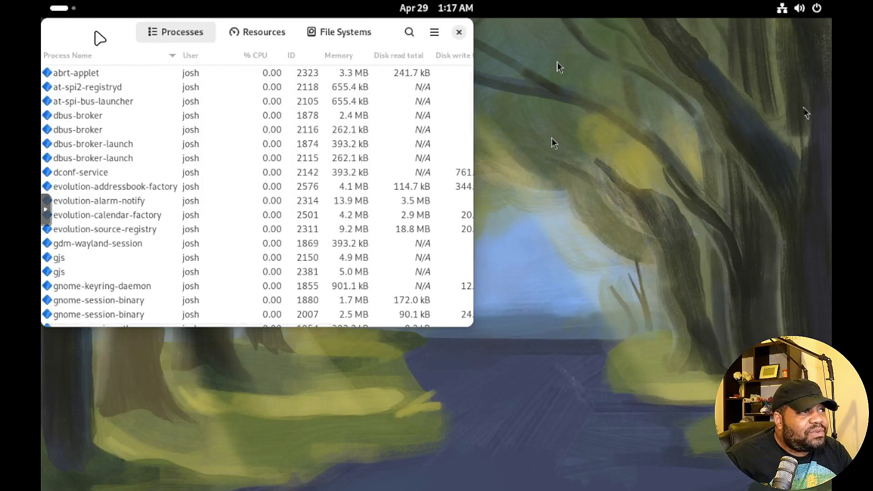
Centre System Monitor, view Resources graphs and File Systems usage, then return to Processes.
drag(94, 35, 298, 100)
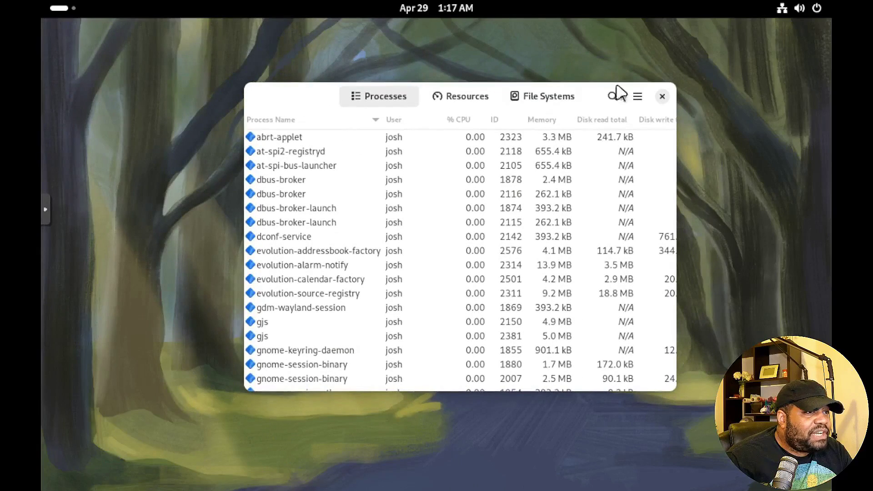
click(450, 97)
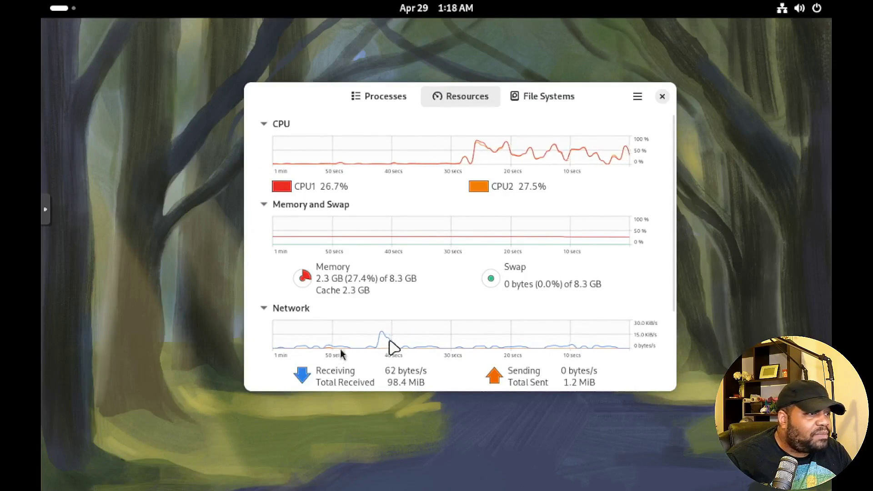
scroll(580, 306, down, 3)
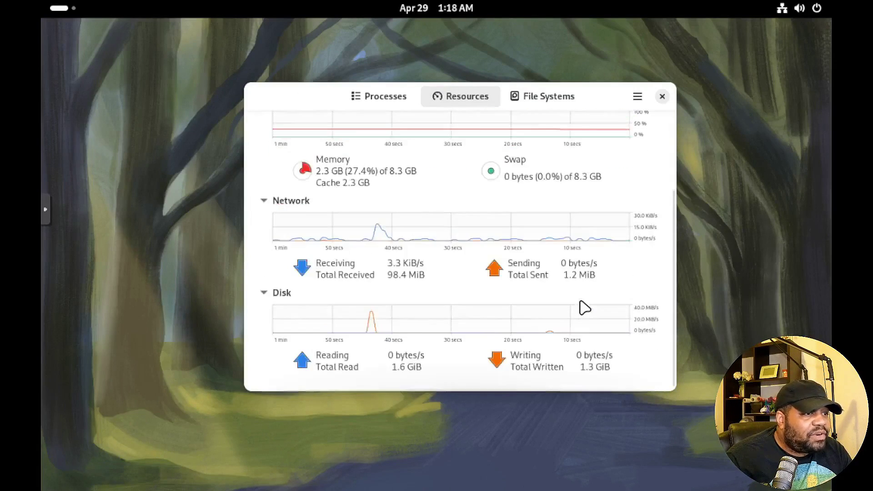
click(550, 97)
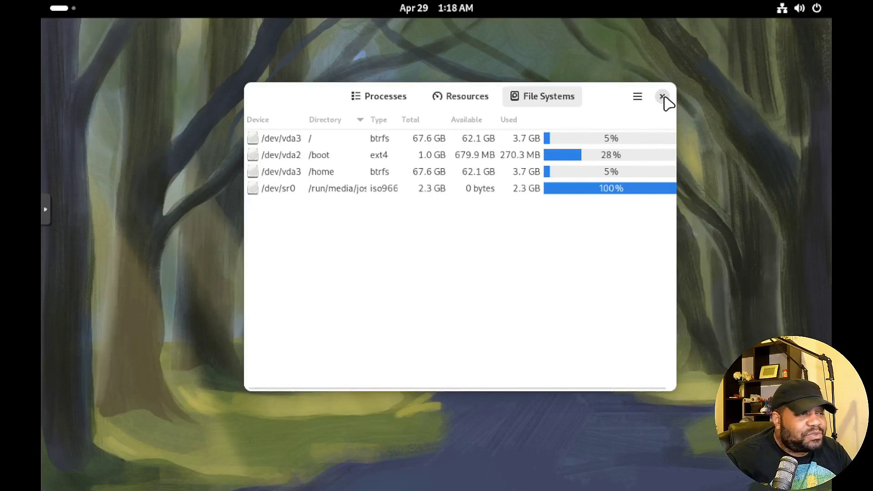
click(382, 101)
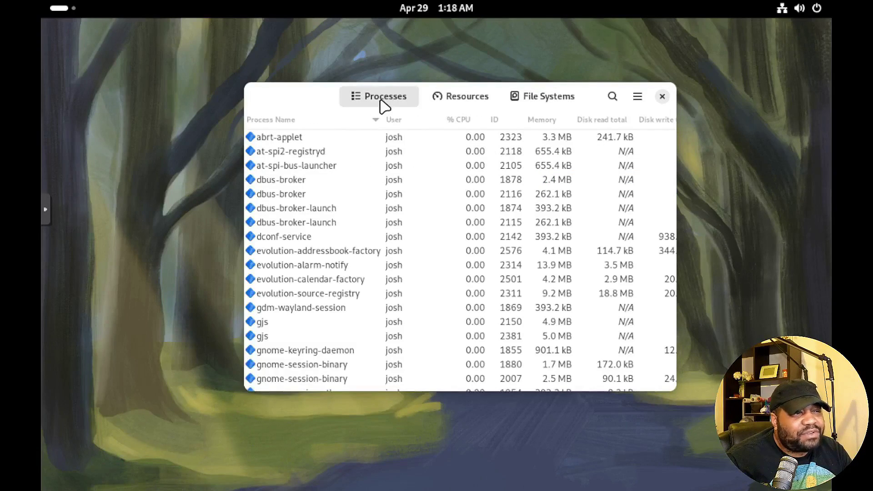